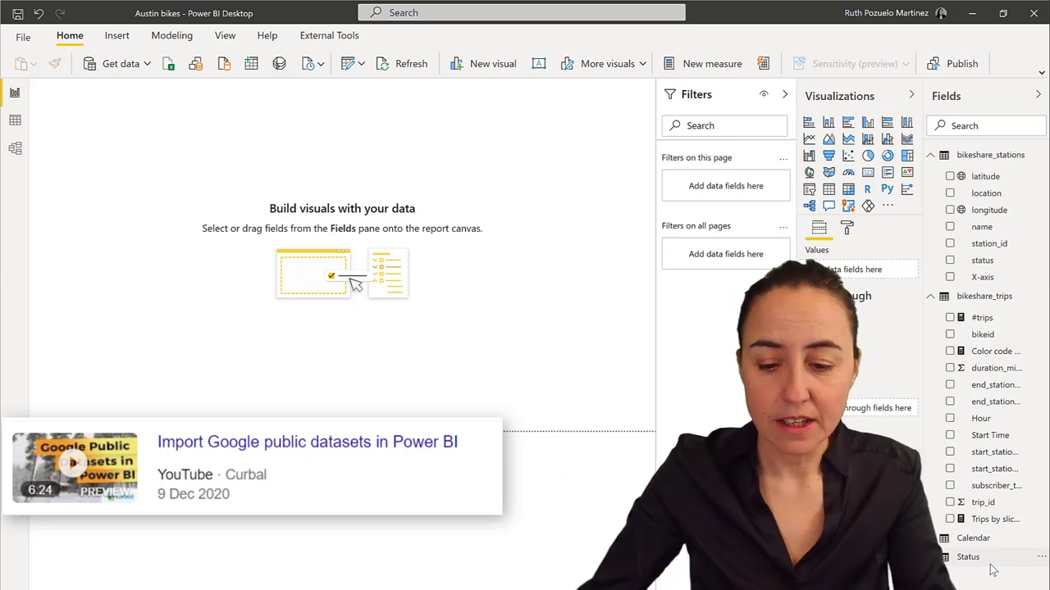
Inspect the bikeshare_stations table data in Data view
click(15, 119)
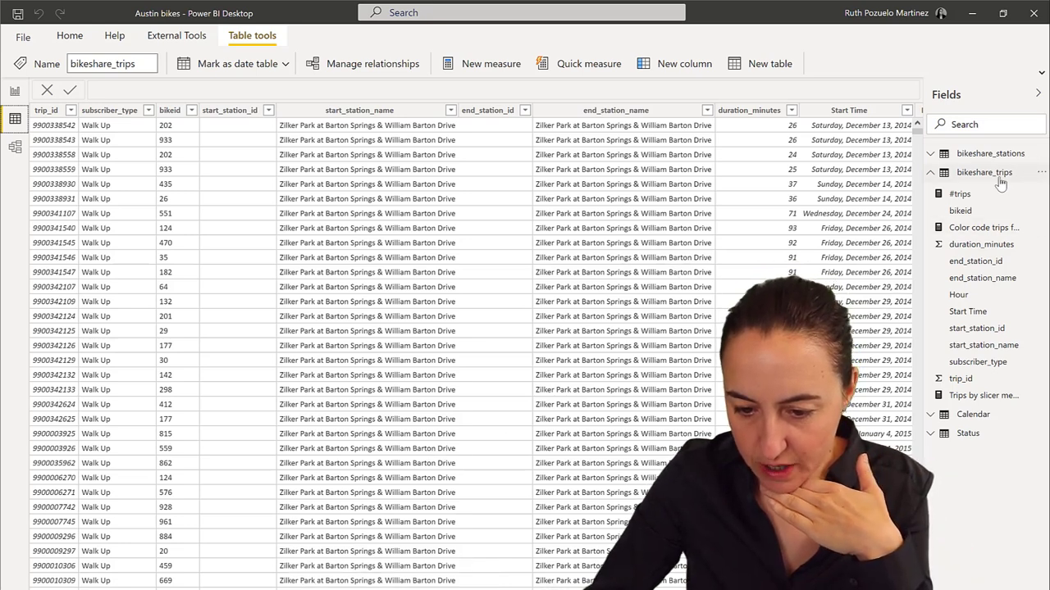
mouse_move(1003, 178)
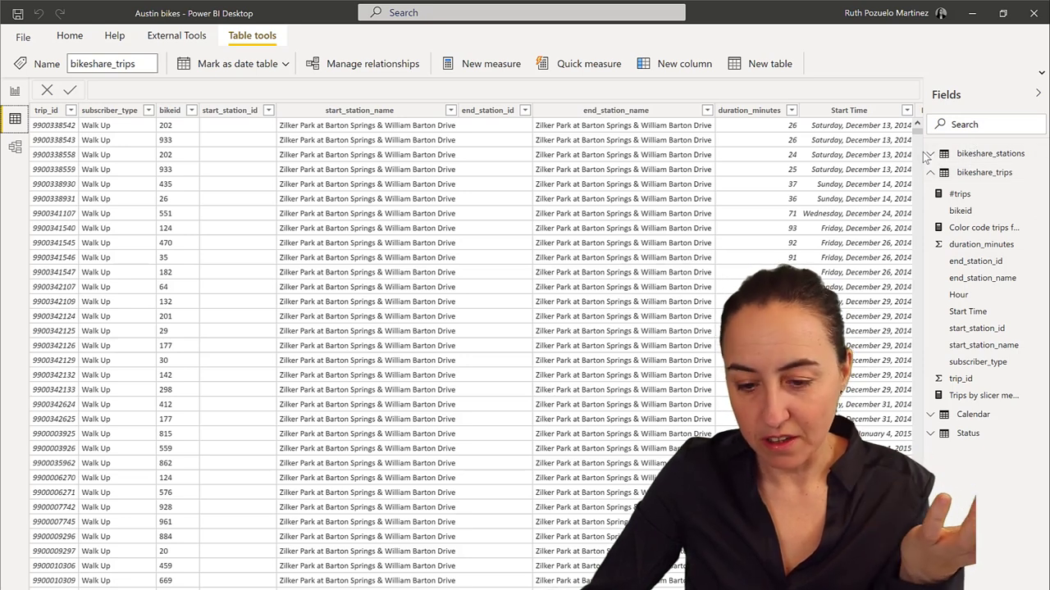
click(970, 155)
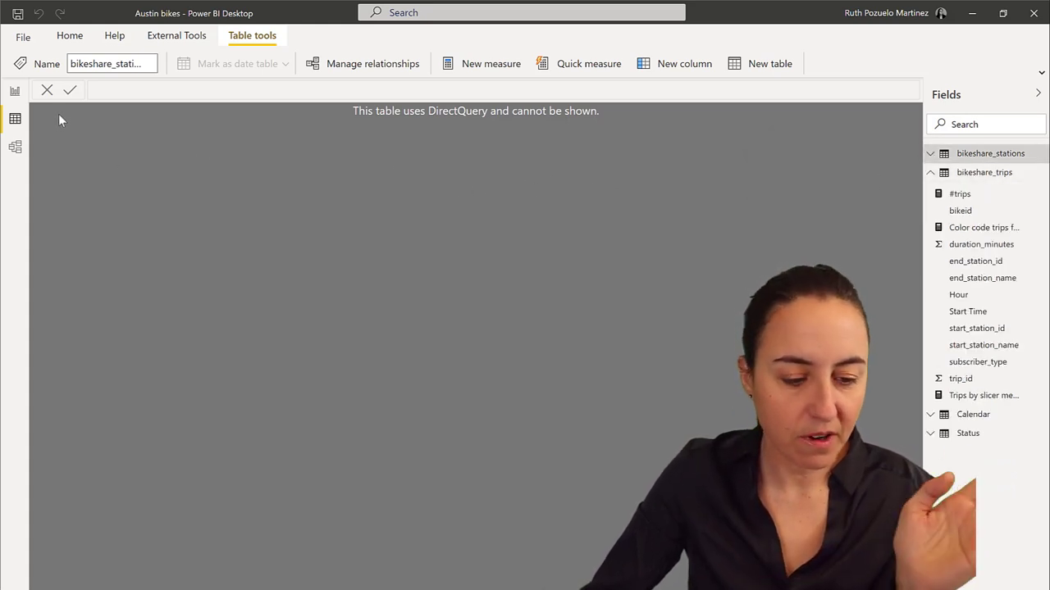
Back on the report, create a table of bikeshare_stations names and check the #trips measure formula
click(15, 91)
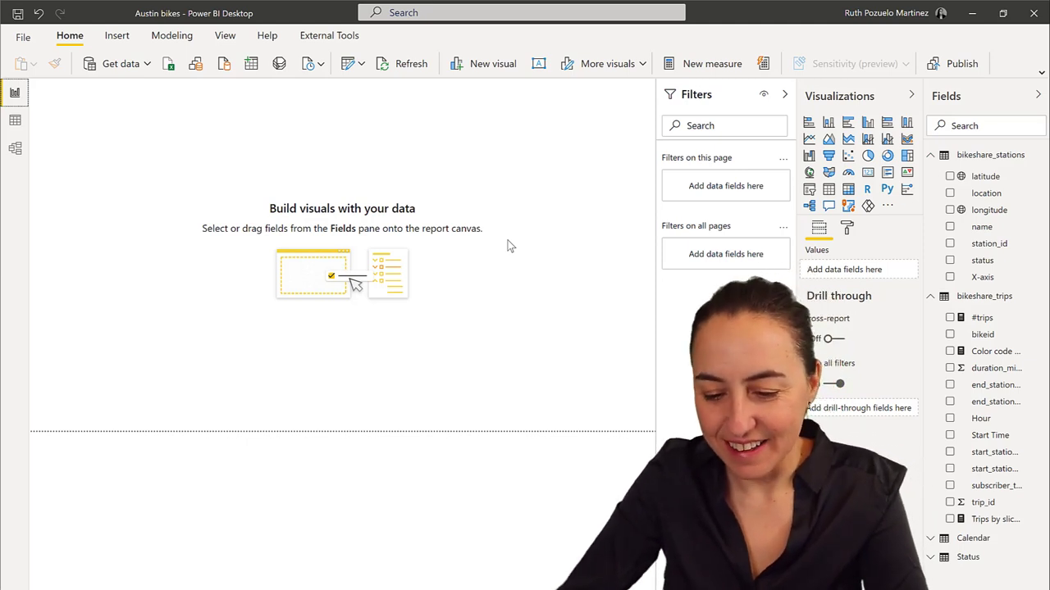
drag(977, 233, 330, 180)
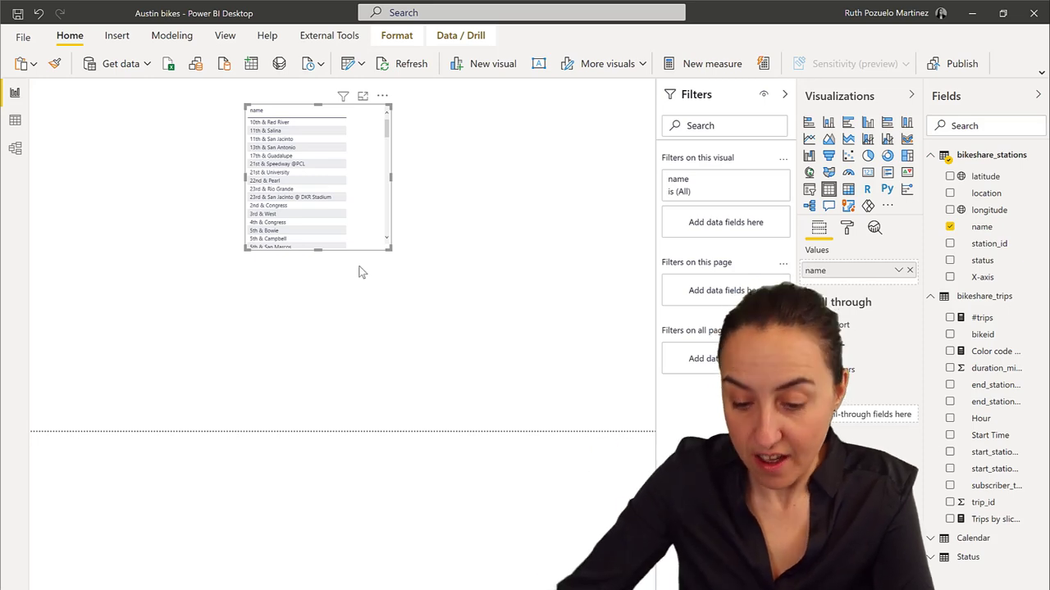
click(972, 318)
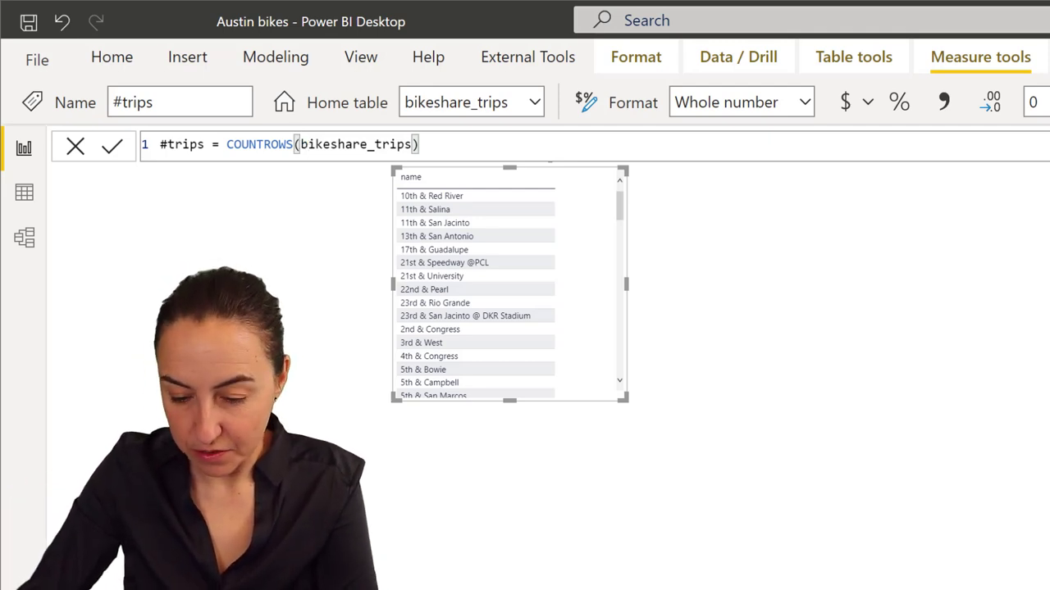
Put #trips beside station names, enlarge the table, and widen the name column to fit long names
drag(818, 320, 589, 272)
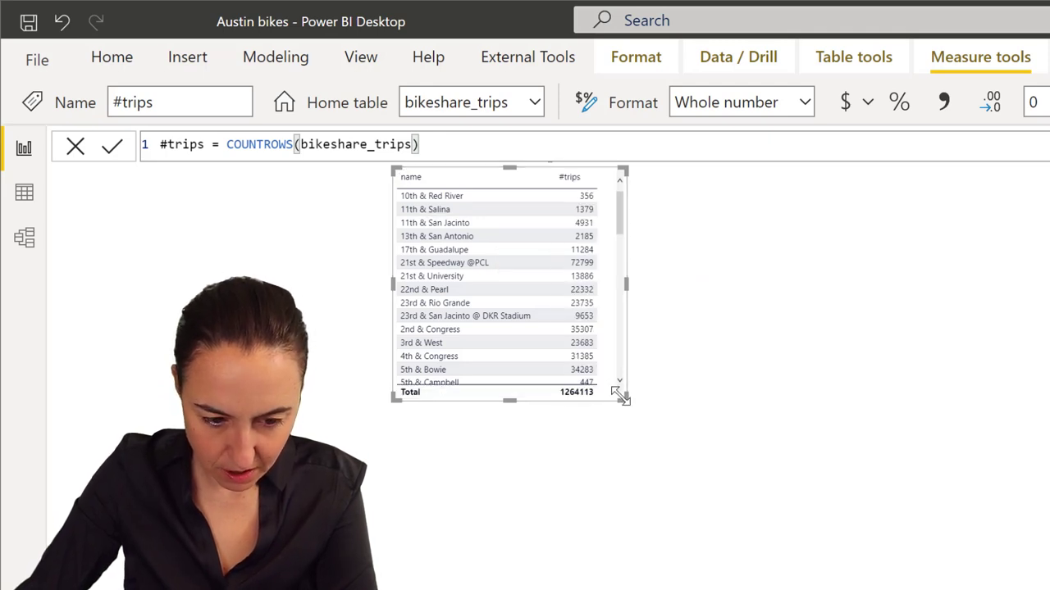
drag(623, 399, 636, 436)
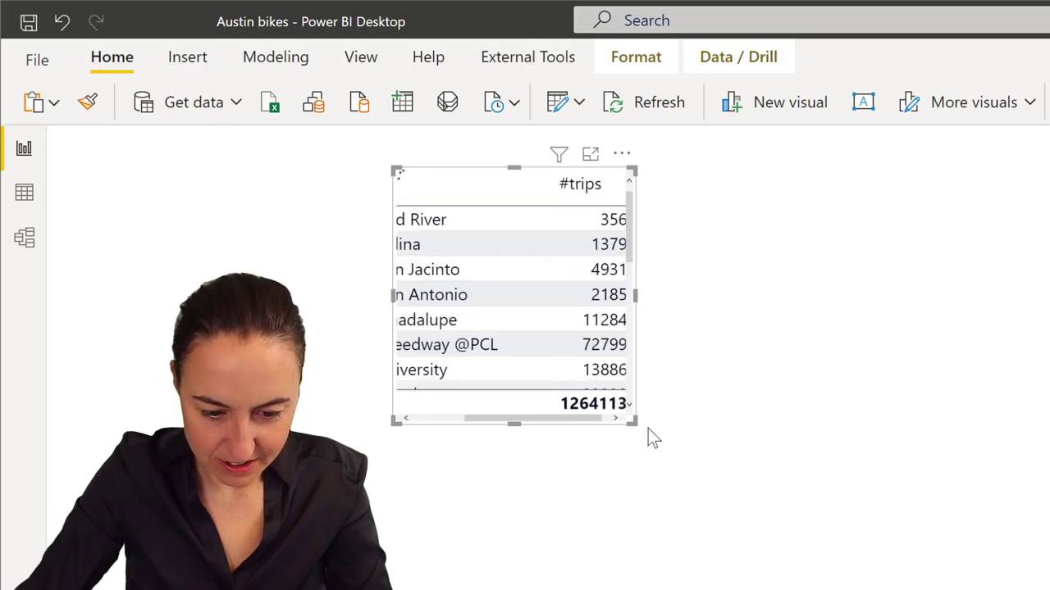
drag(776, 566, 849, 564)
scroll(693, 466, down, 2)
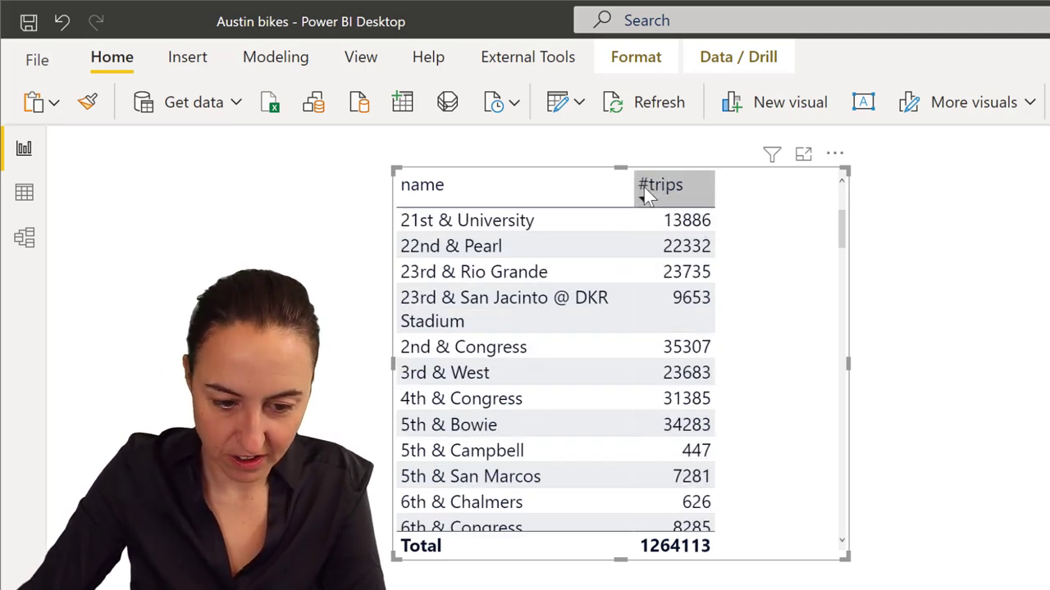
drag(632, 187, 695, 191)
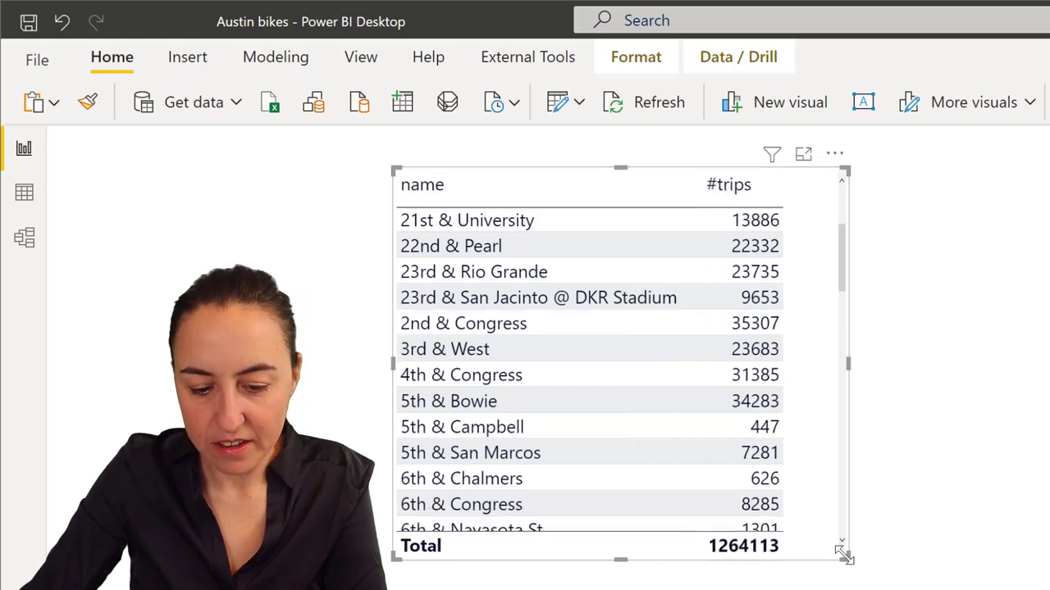
drag(845, 558, 1017, 582)
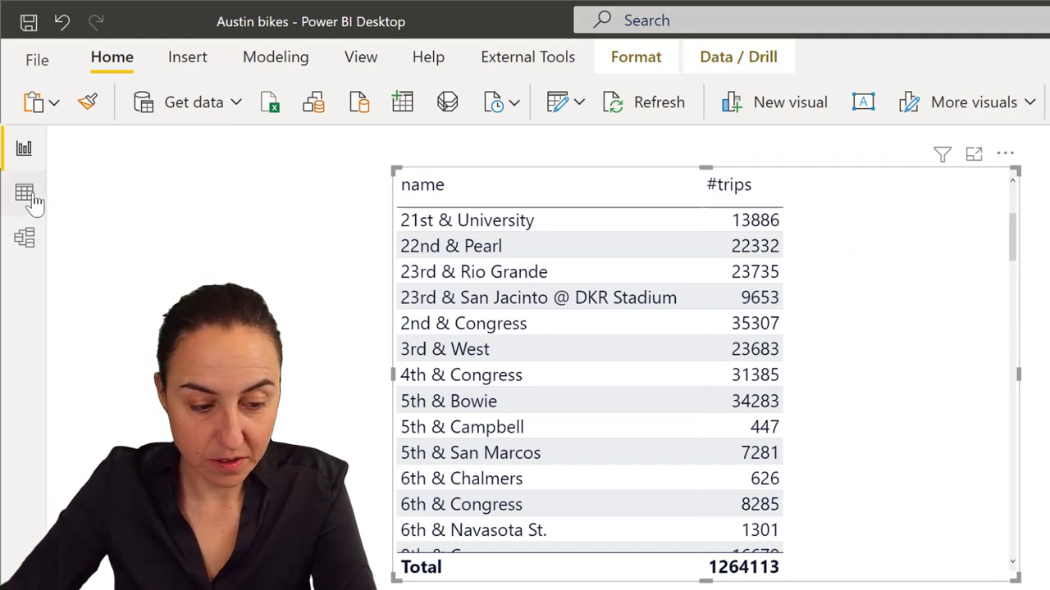
After a quick look at Data view, drag the station trips table slightly lower on the page
click(27, 195)
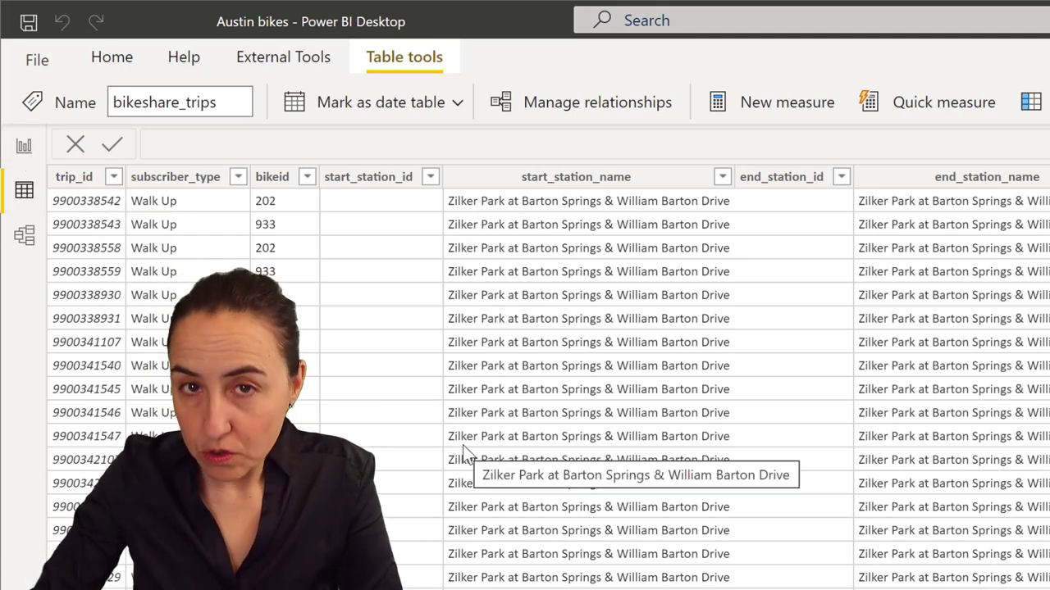
click(28, 156)
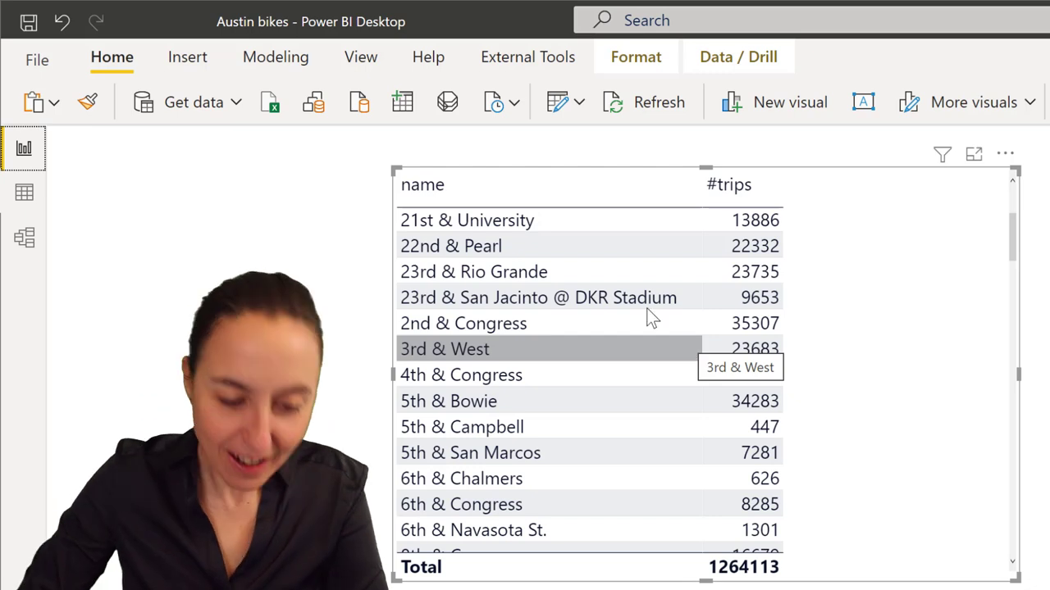
drag(1007, 160, 1006, 223)
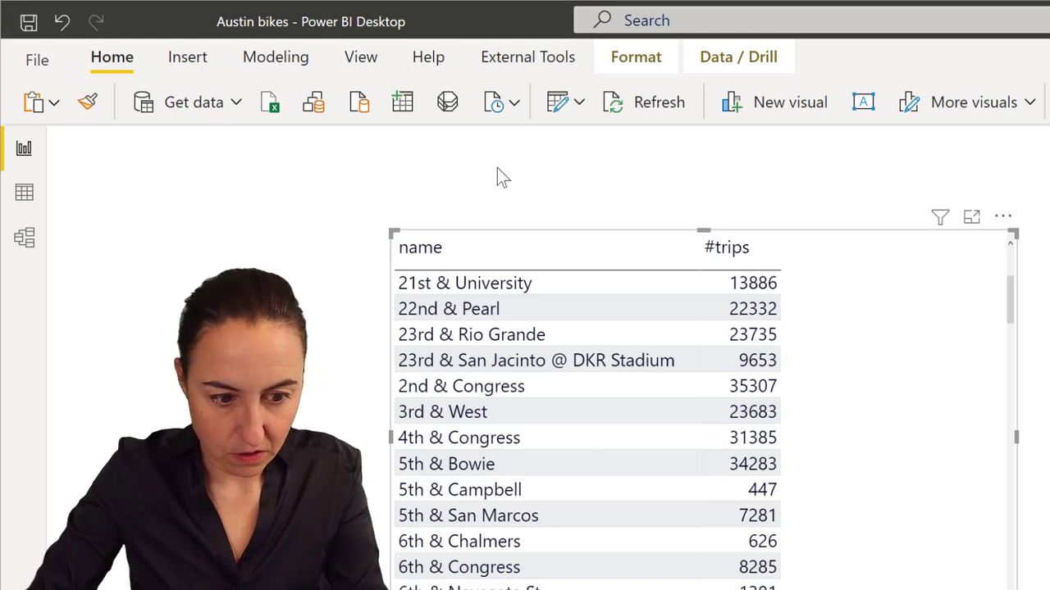
Create a new measure 'Max trips = MAX([#trips])' on two lines and commit it
key(ctrl+z)
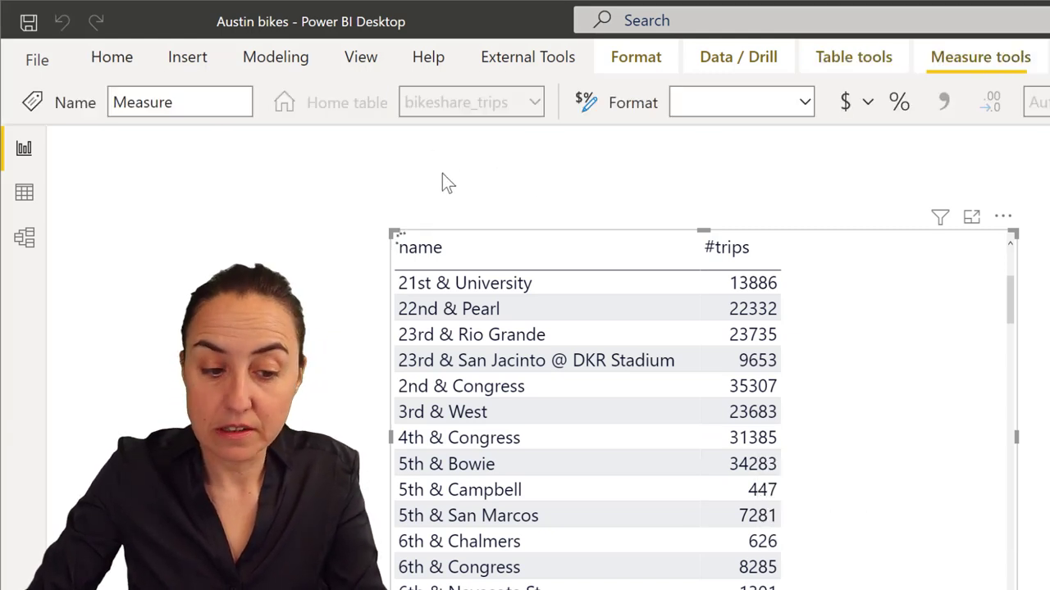
text(Max trip)
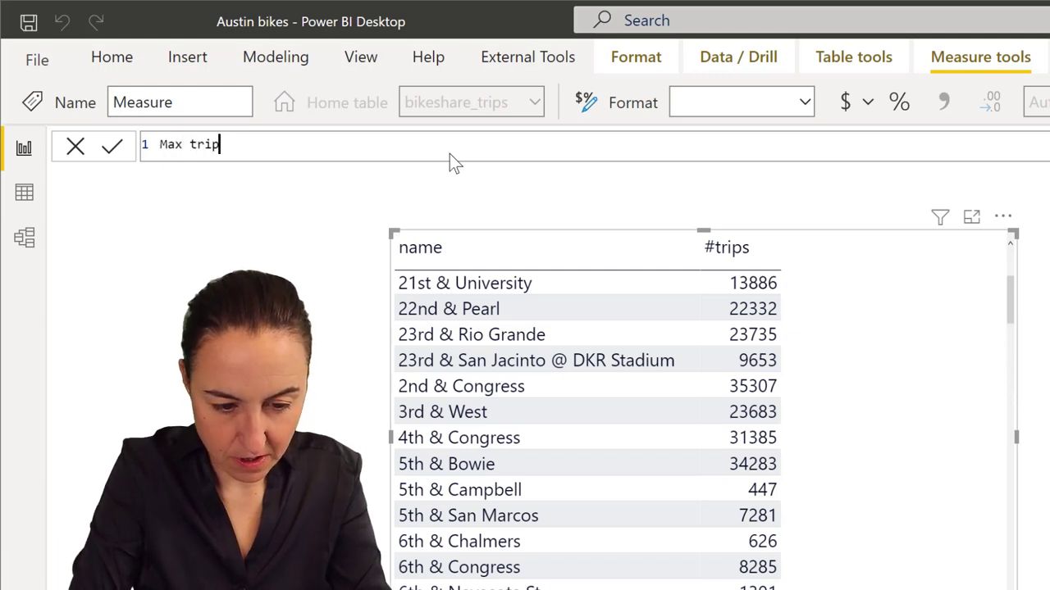
text(s ?)
key(shift+Return)
key(BackSpace)
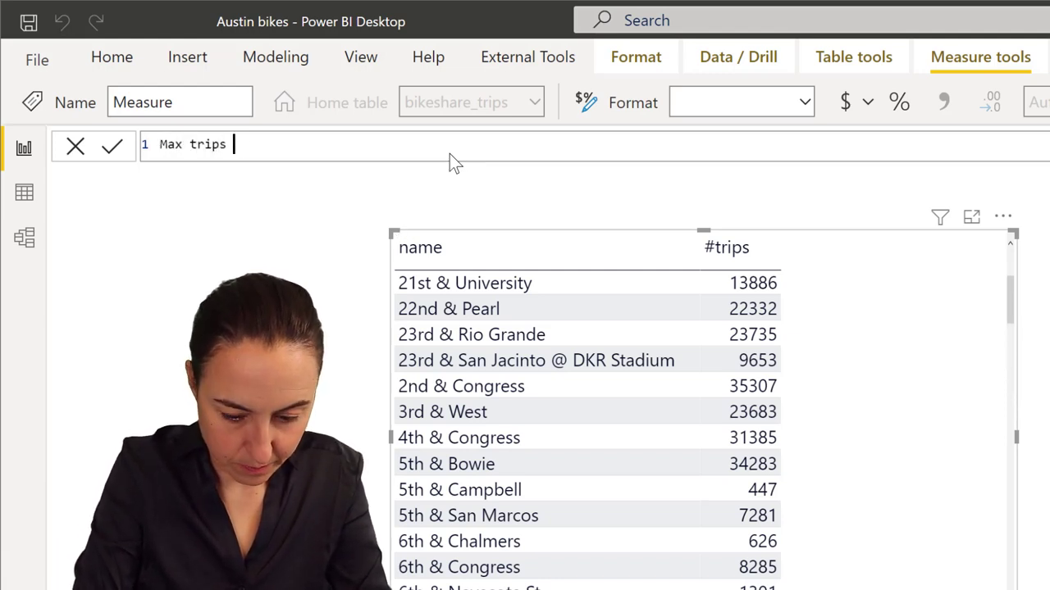
text(=)
key(shift+Return)
text(max()
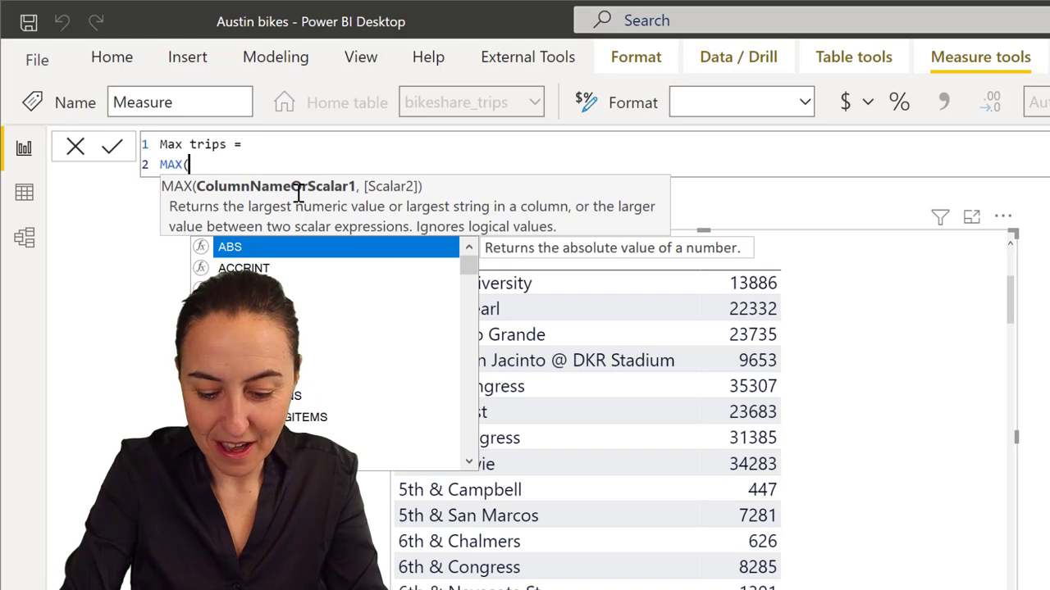
text([)
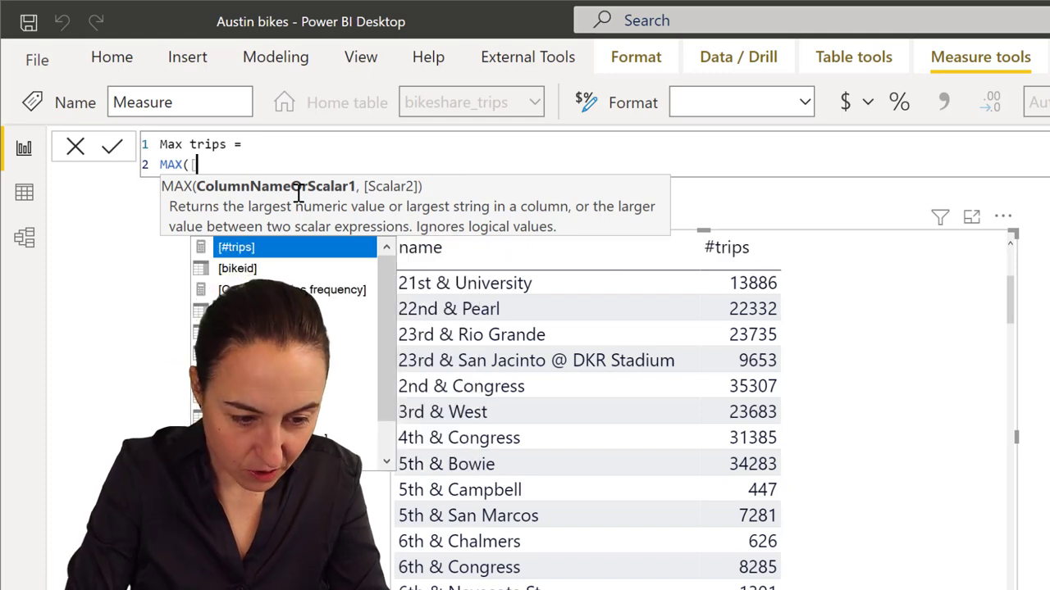
key(Tab)
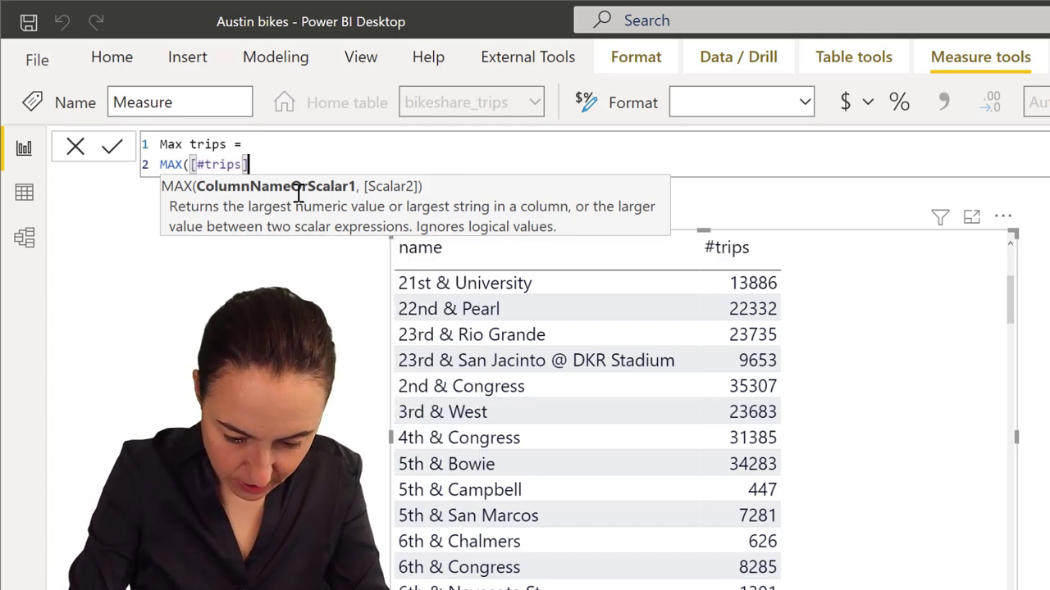
text())
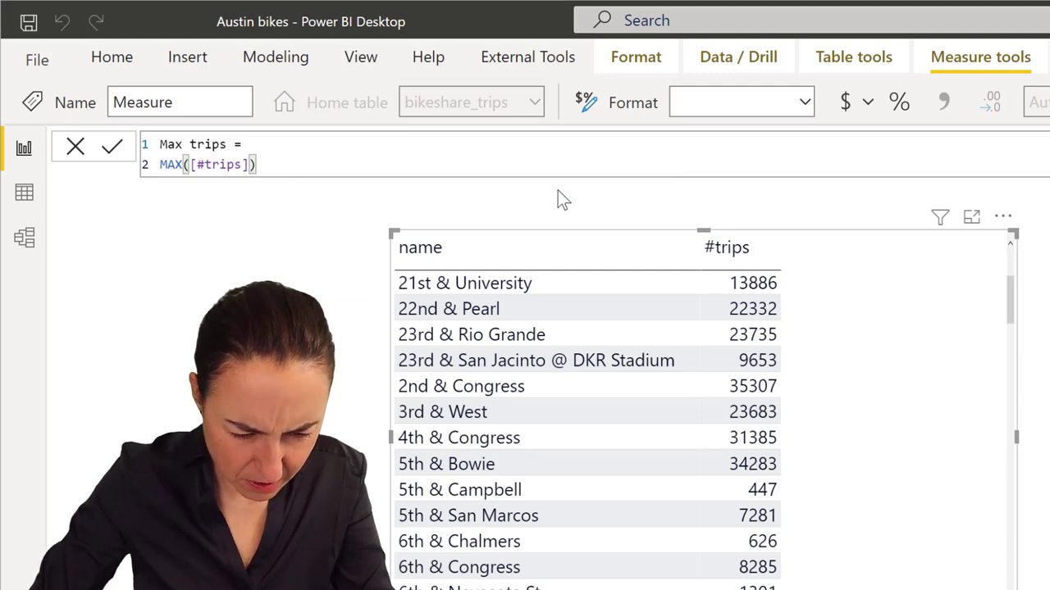
key(Return)
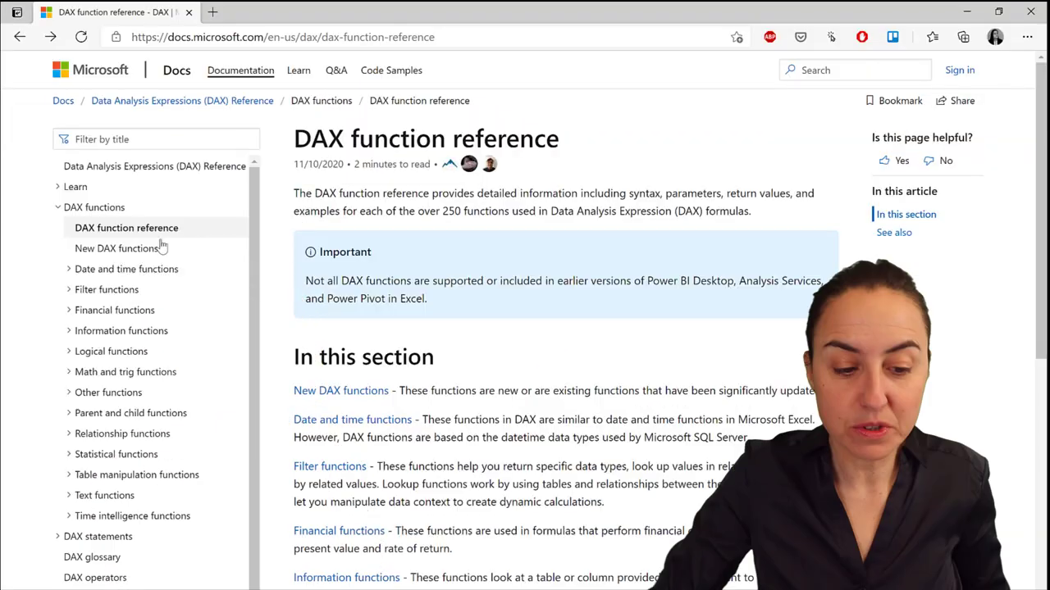
Filter the DAX reference by 'MAX' and open the MAXX function page
click(123, 142)
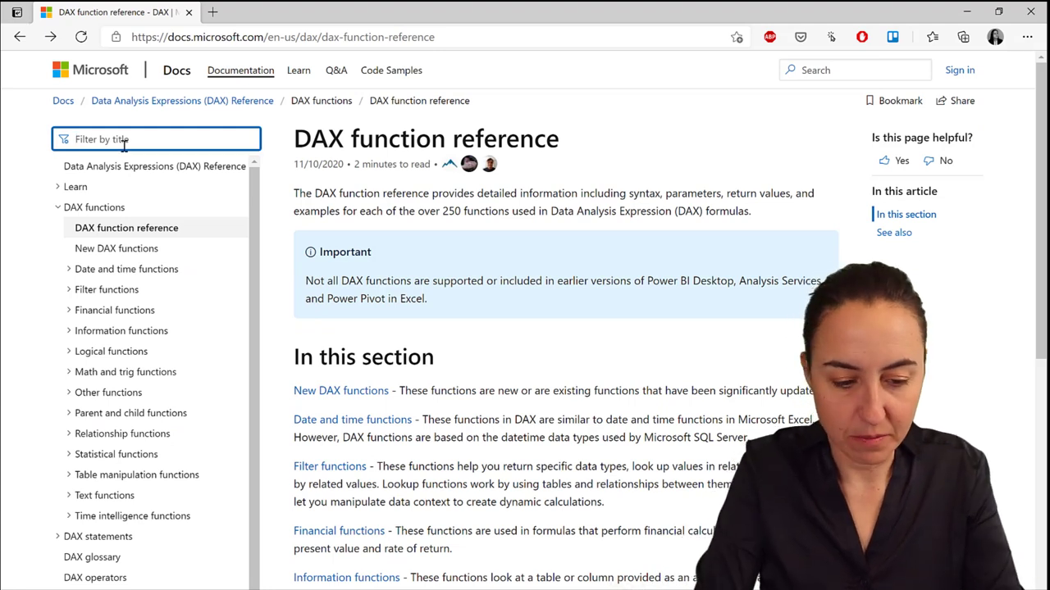
text(MAX)
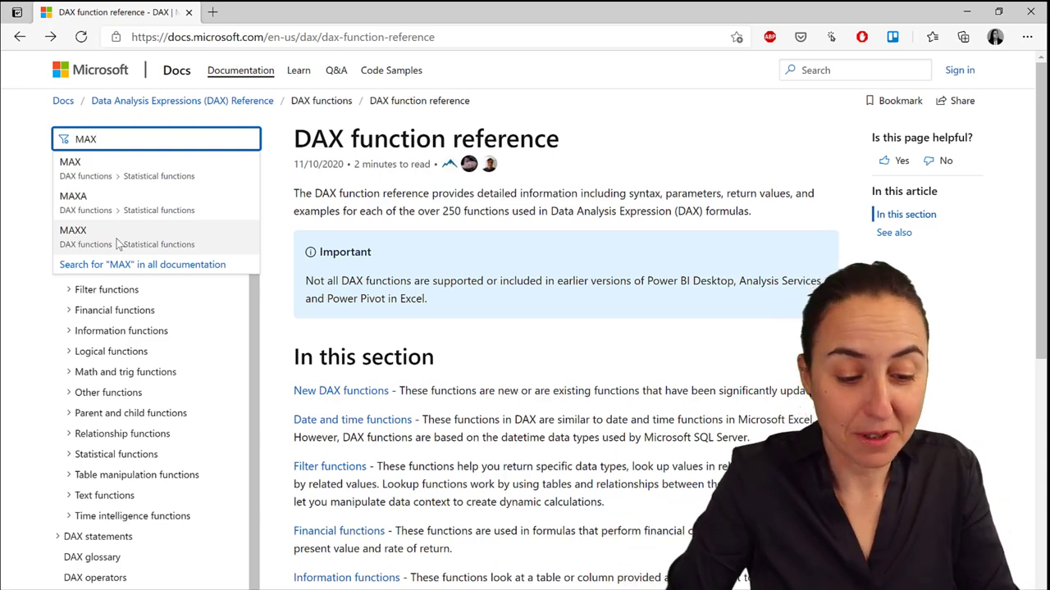
click(106, 238)
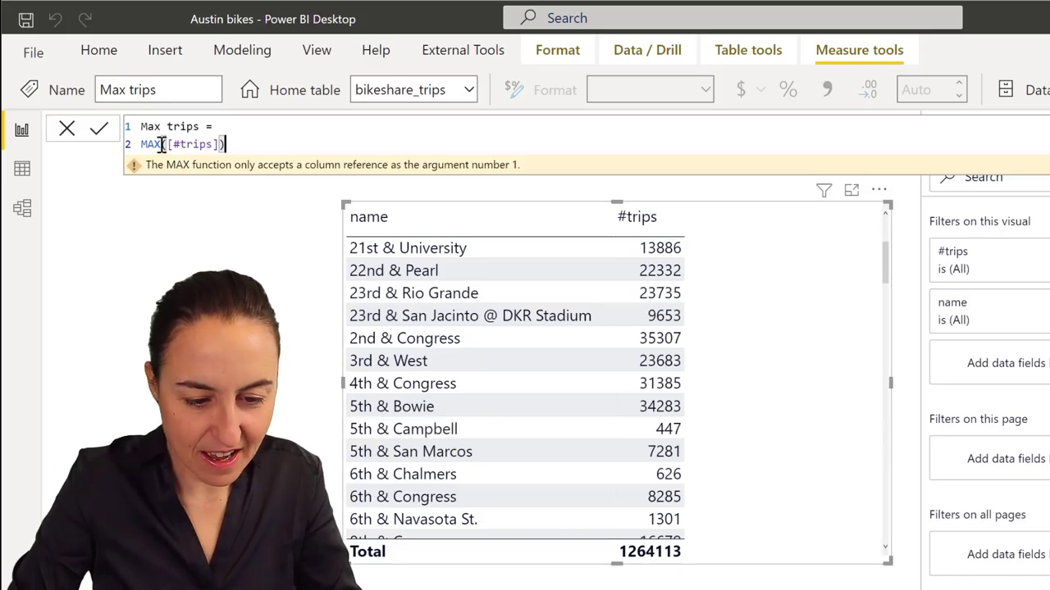
Rewrite the Max trips formula as MAXX(bikeshare_stations, [#trips]) and commit it
drag(251, 142, 165, 144)
key(BackSpace)
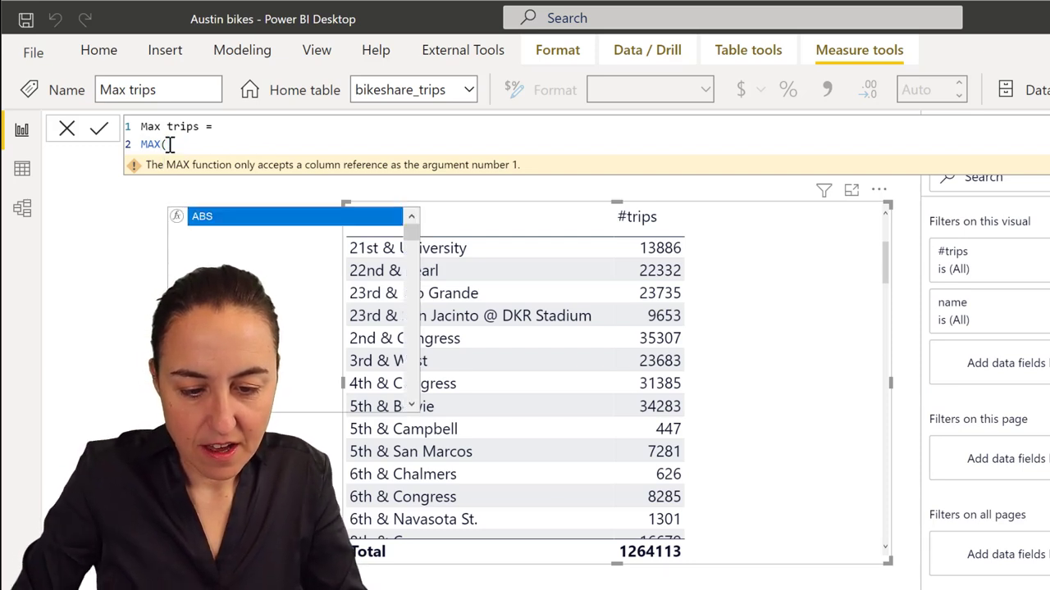
key(Left)
text(X)
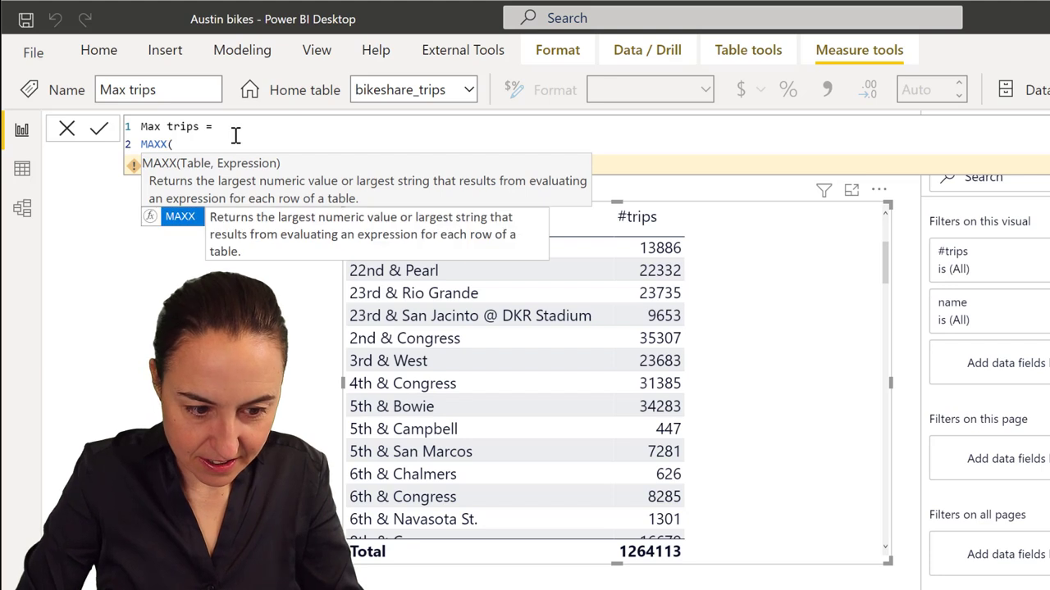
key(Right)
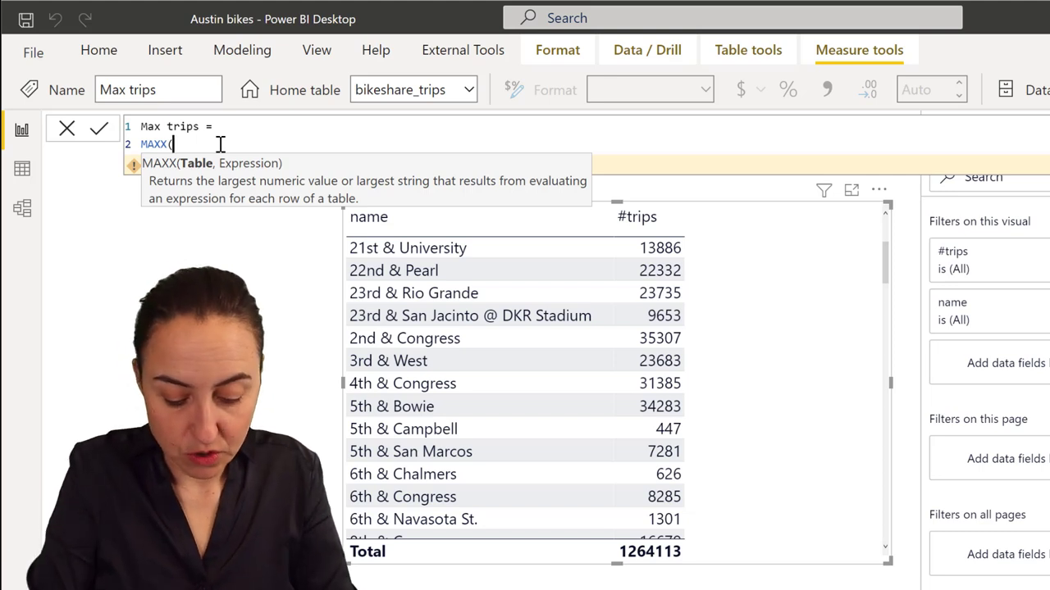
text(bikeshare_stations)
key(Tab)
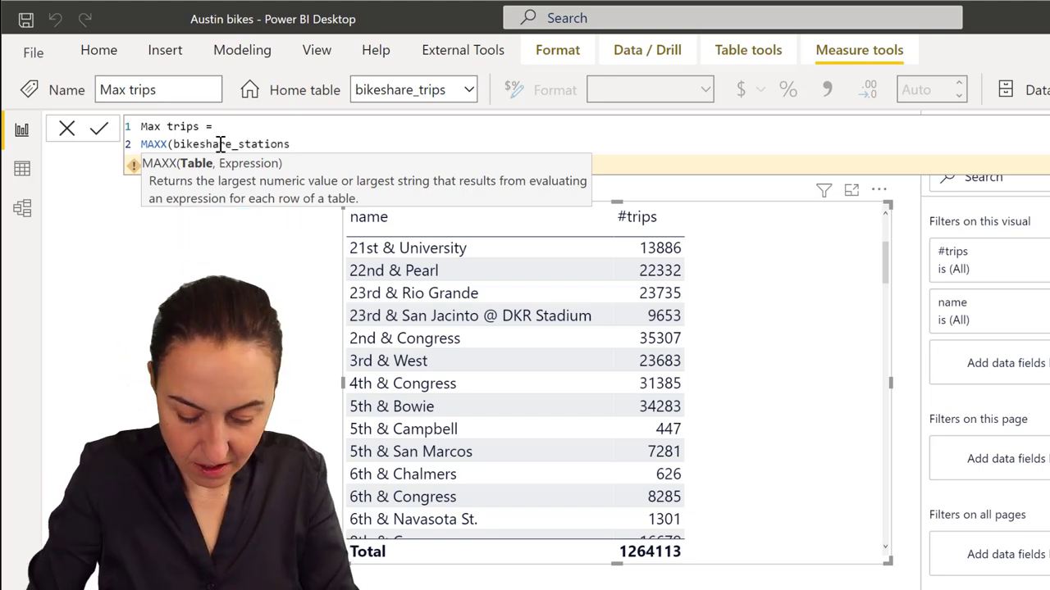
text(, )
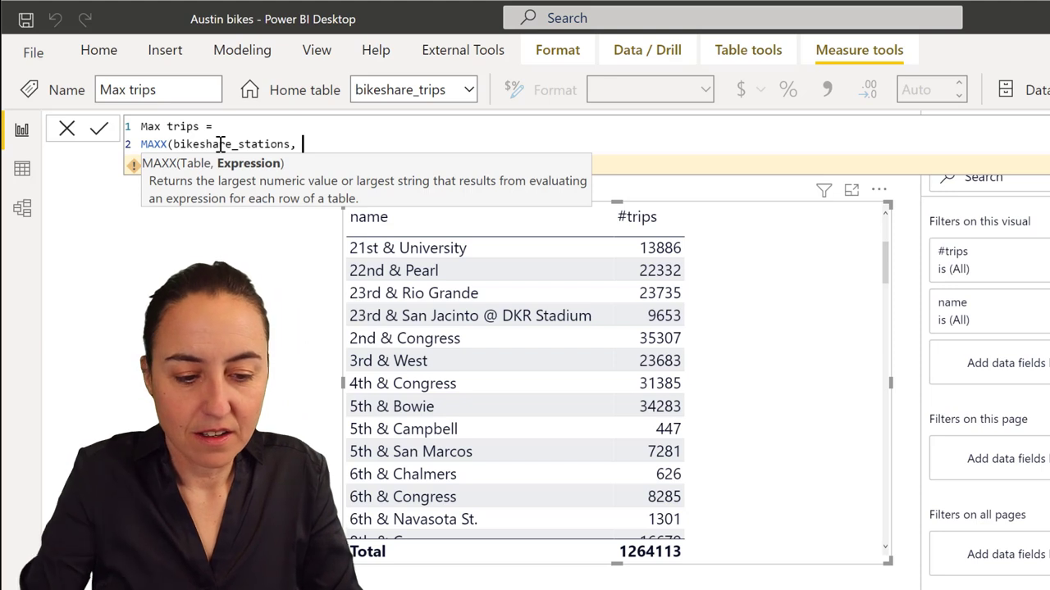
text([)
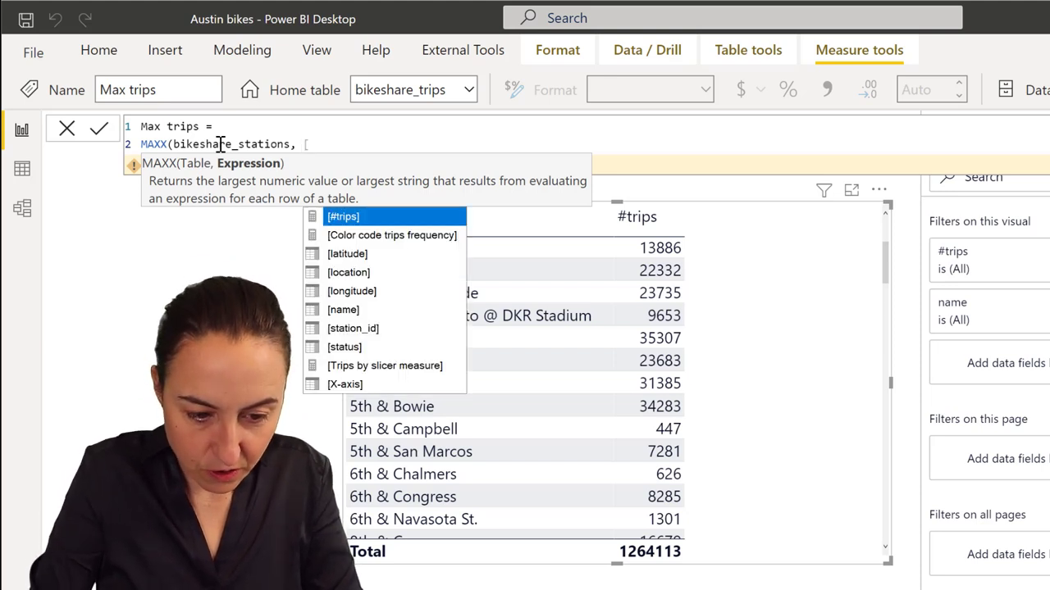
text(#trips]))
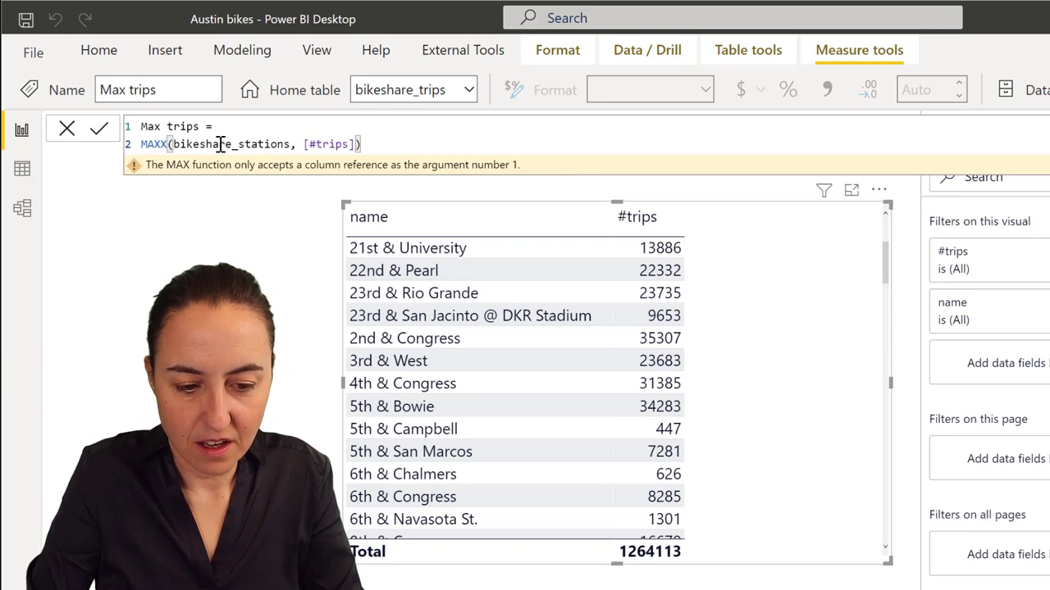
key(Return)
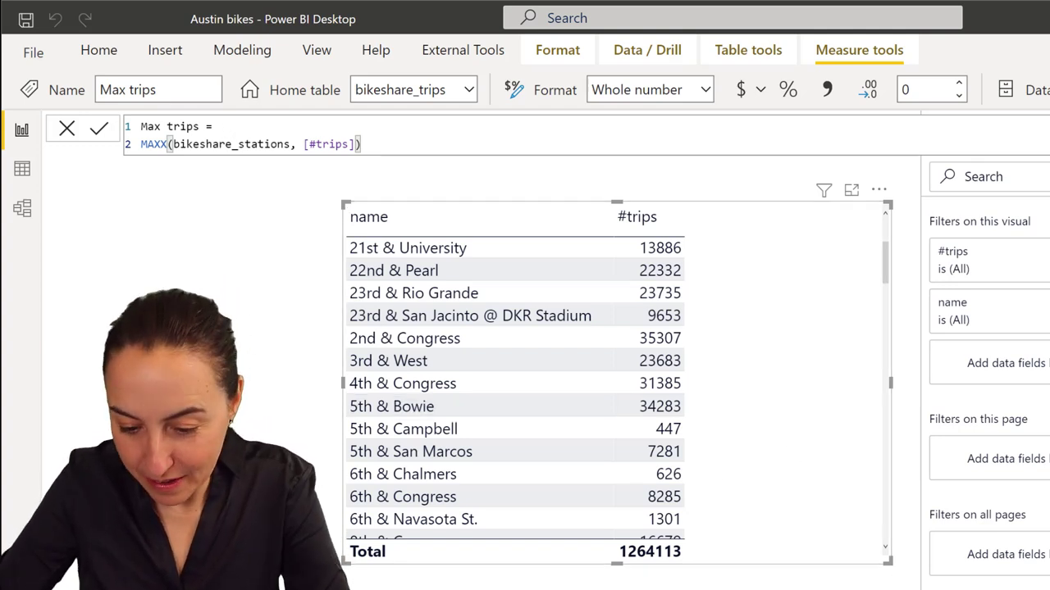
Drop the Max trips measure into the station table, showing a 72799 total
drag(800, 399, 799, 399)
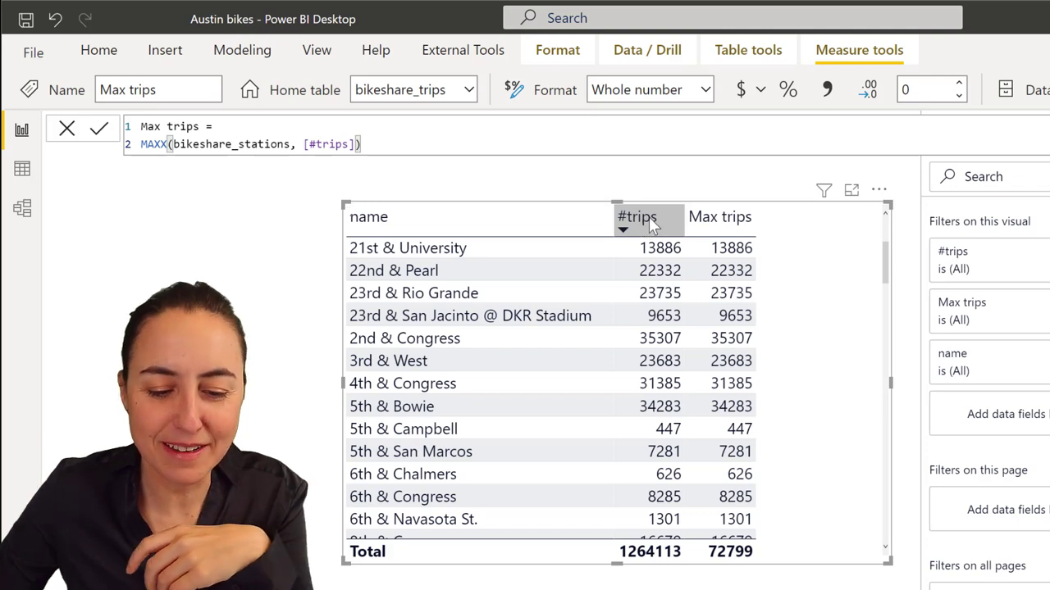
click(650, 225)
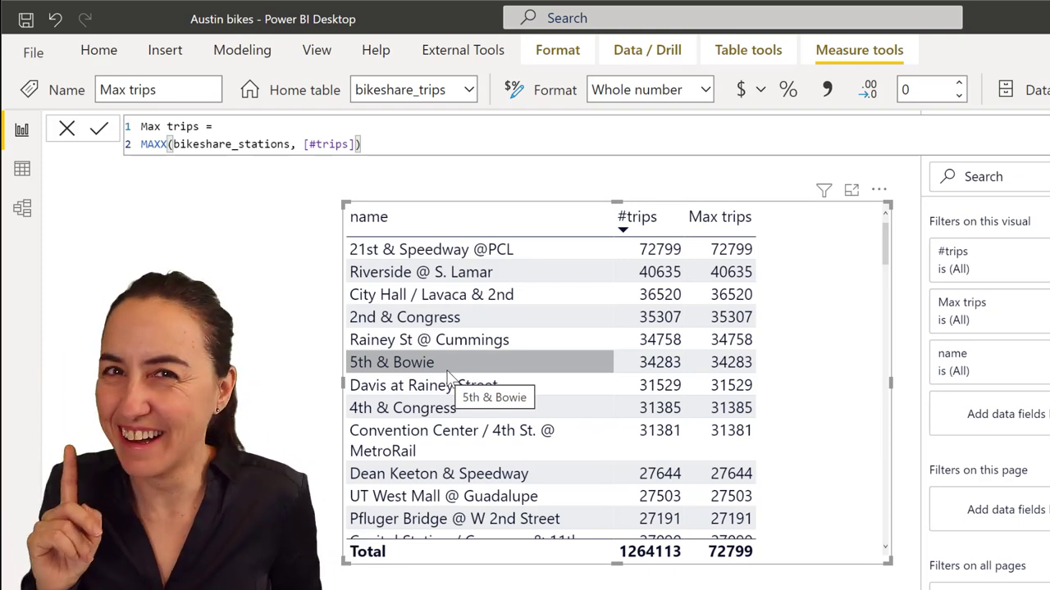
Wrap bikeshare_stations in ALL() so Max trips reads MAXX(ALL(bikeshare_stations), [#trips])
double_click(154, 144)
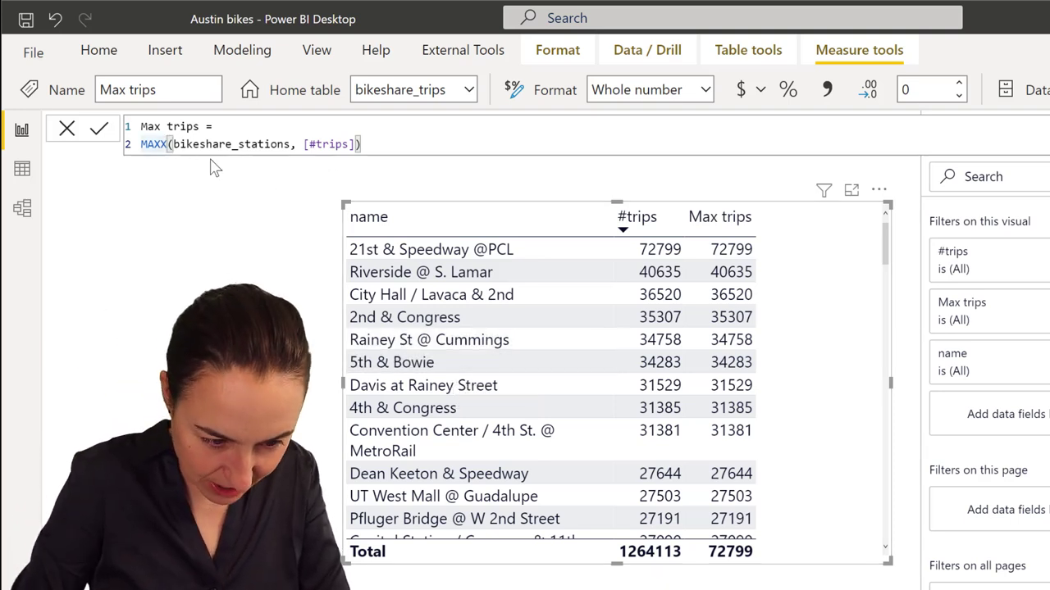
key(Right)
key(Right)
text(All)
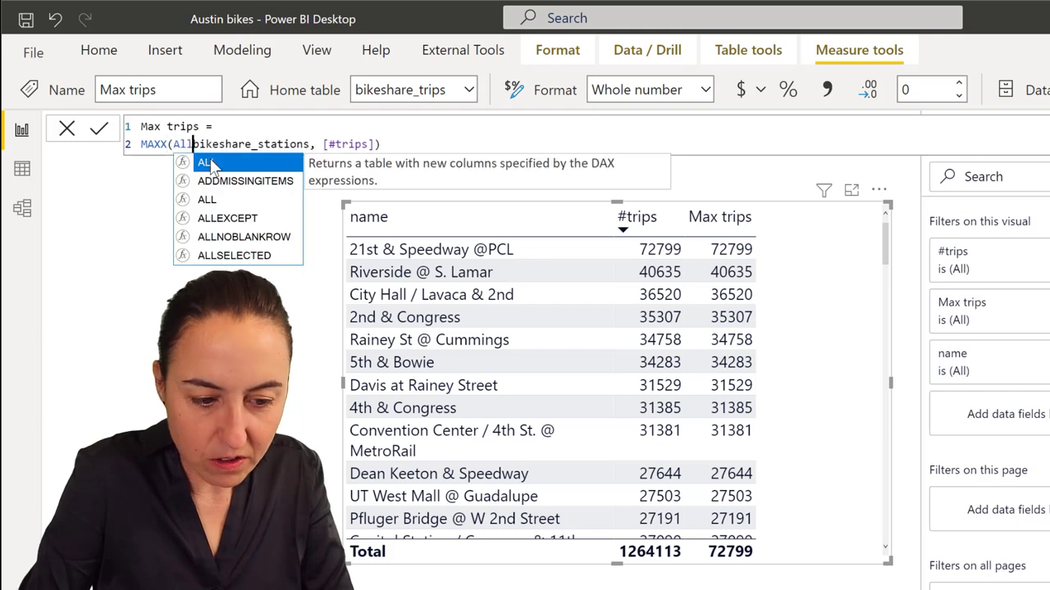
click(211, 165)
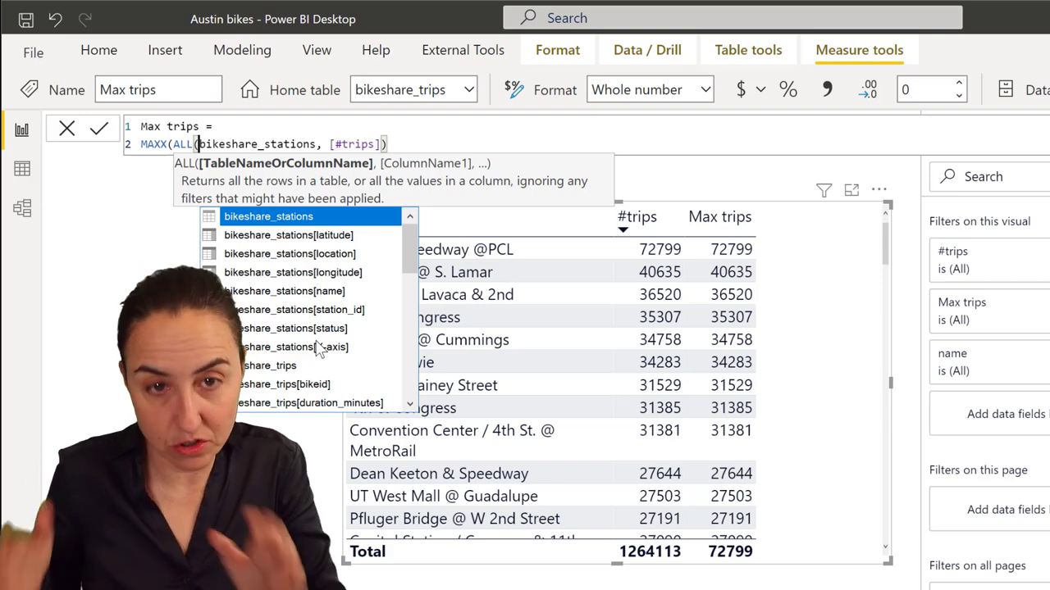
click(317, 144)
text())
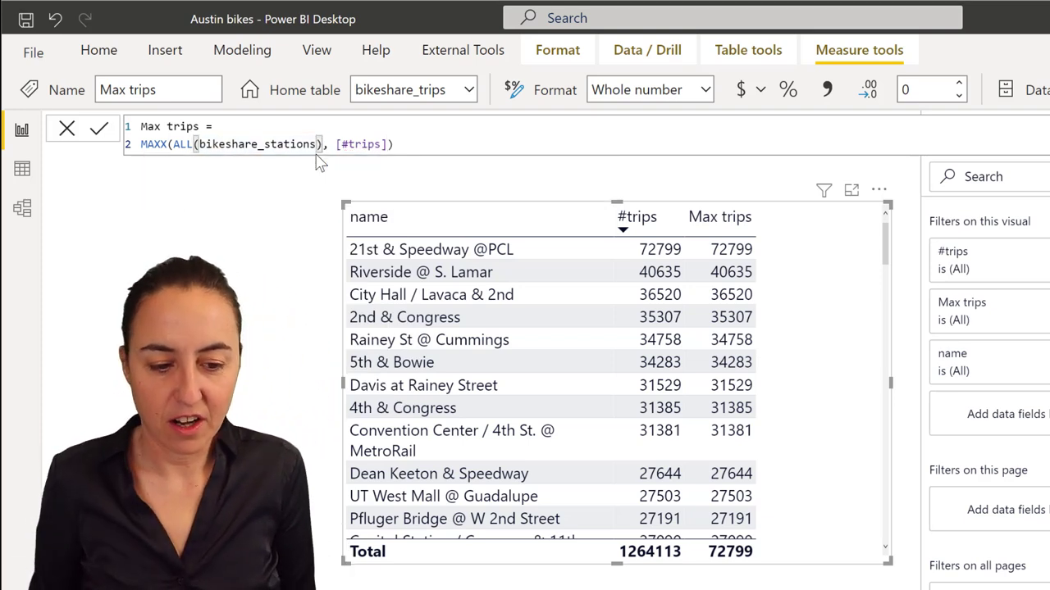
key(Return)
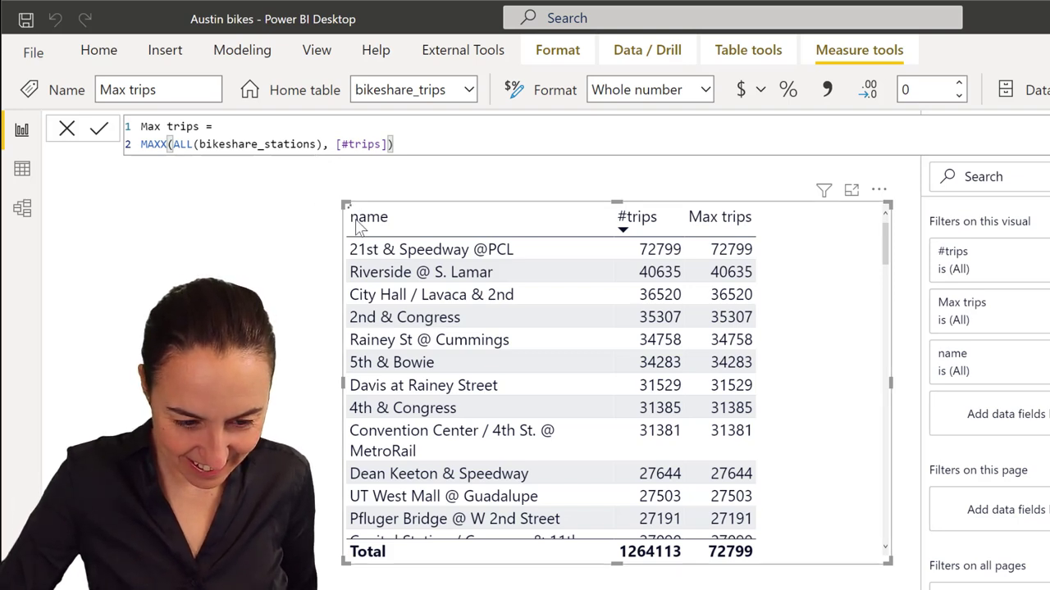
Apply the ALL-based Max trips measure so every station row shows 72799
key(Return)
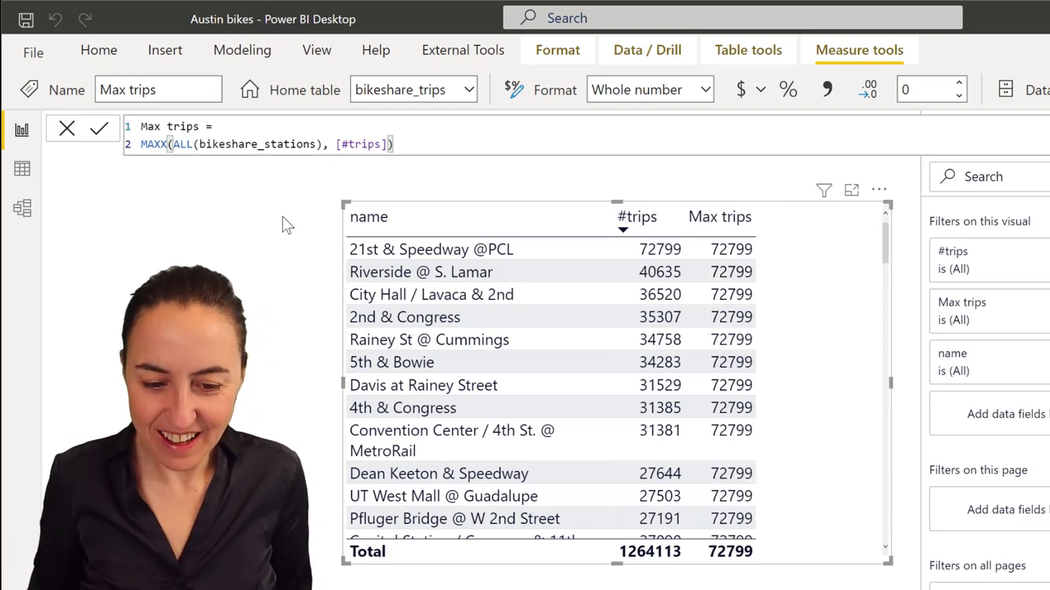